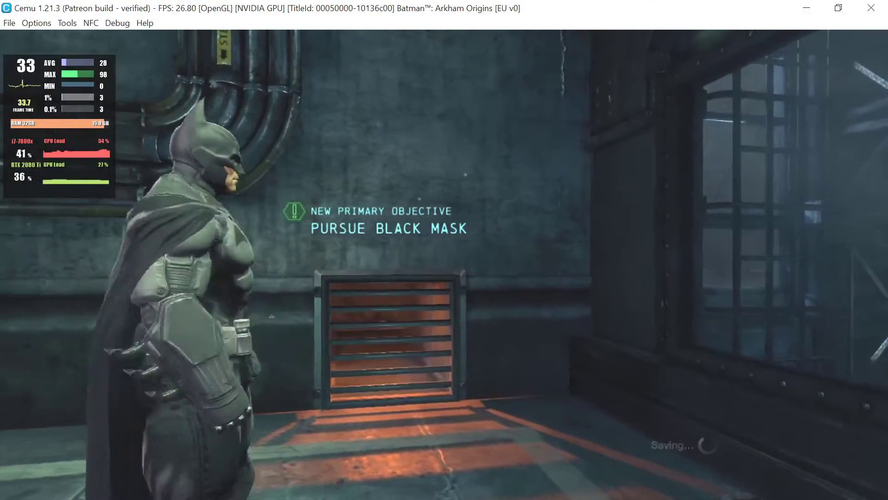
pyautogui.press('b')
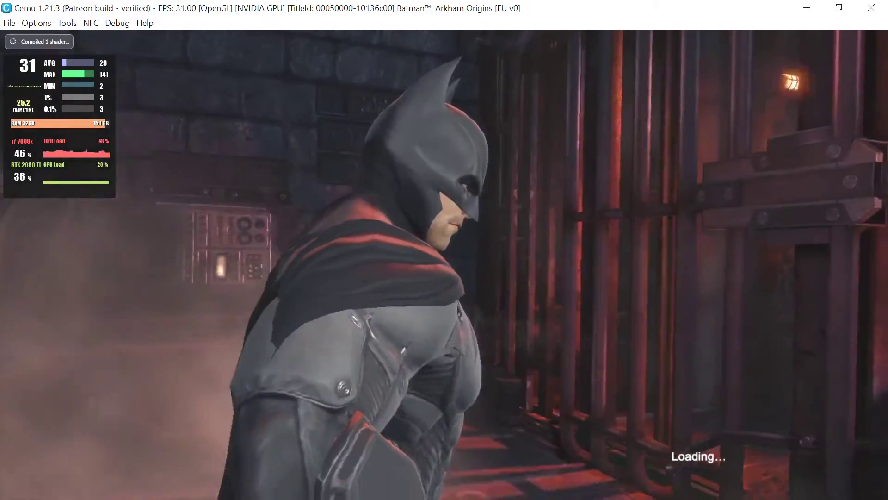
pyautogui.press('Return')
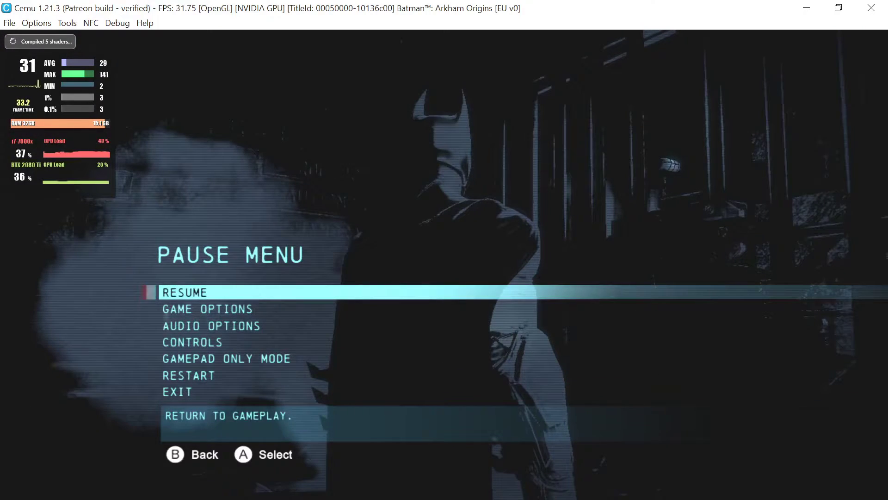
pyautogui.press('Return')
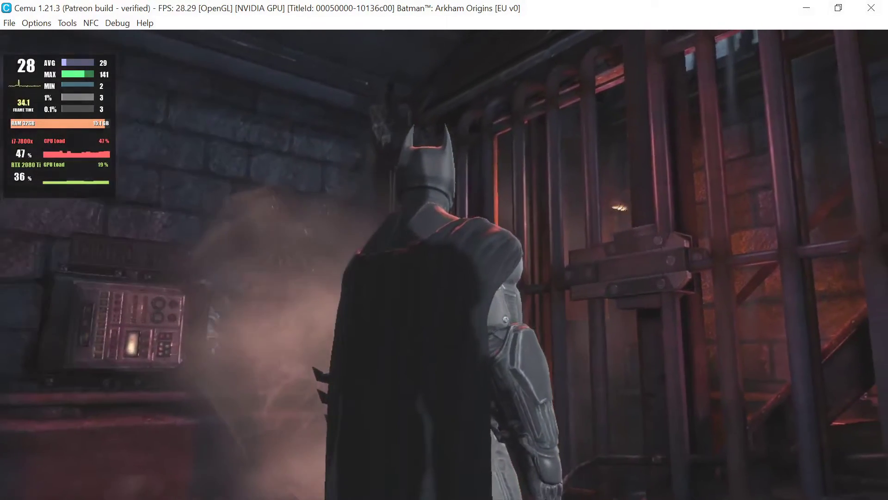